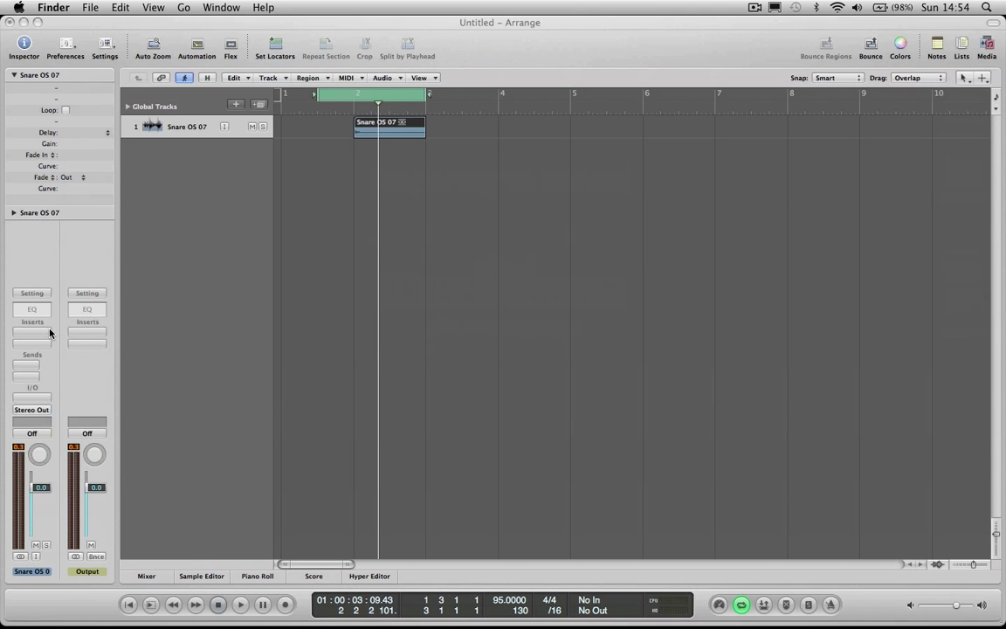
Insert a Channel EQ on the snare's first slot and centre its window.
click(26, 332)
mouse_move(52, 387)
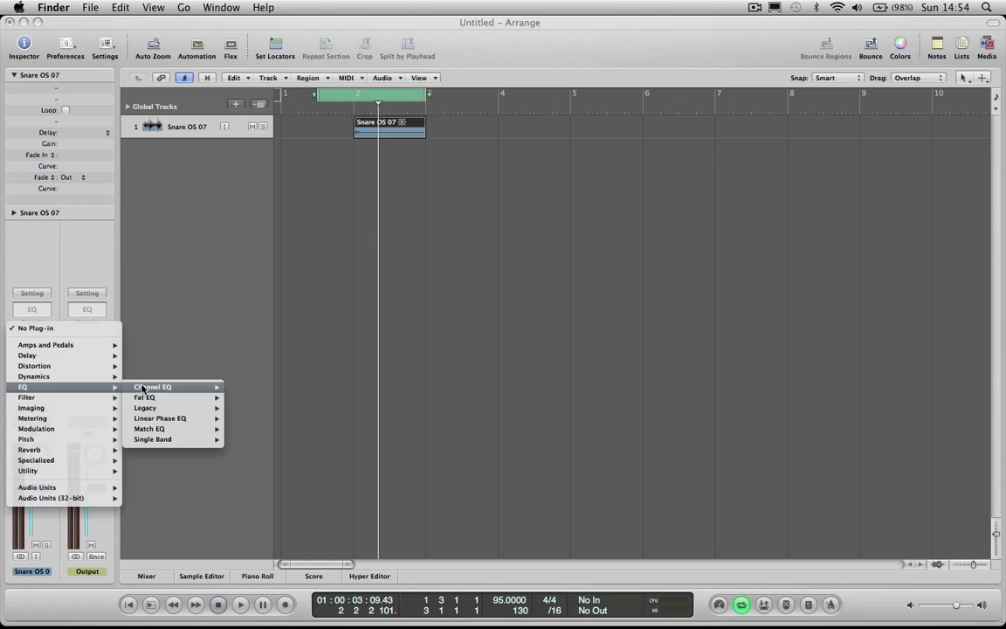
mouse_move(153, 386)
click(246, 389)
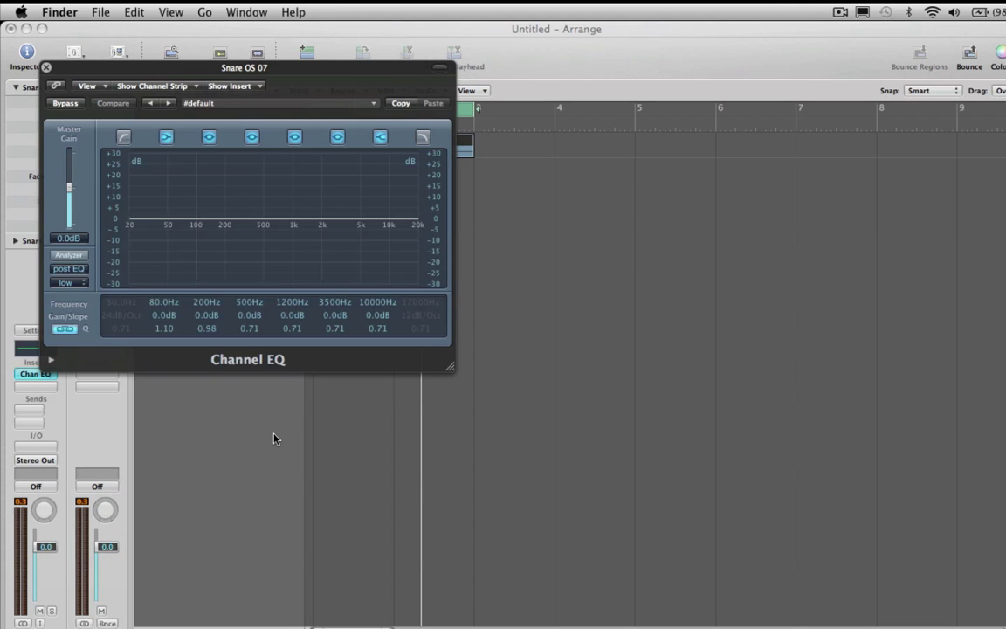
drag(226, 83, 406, 180)
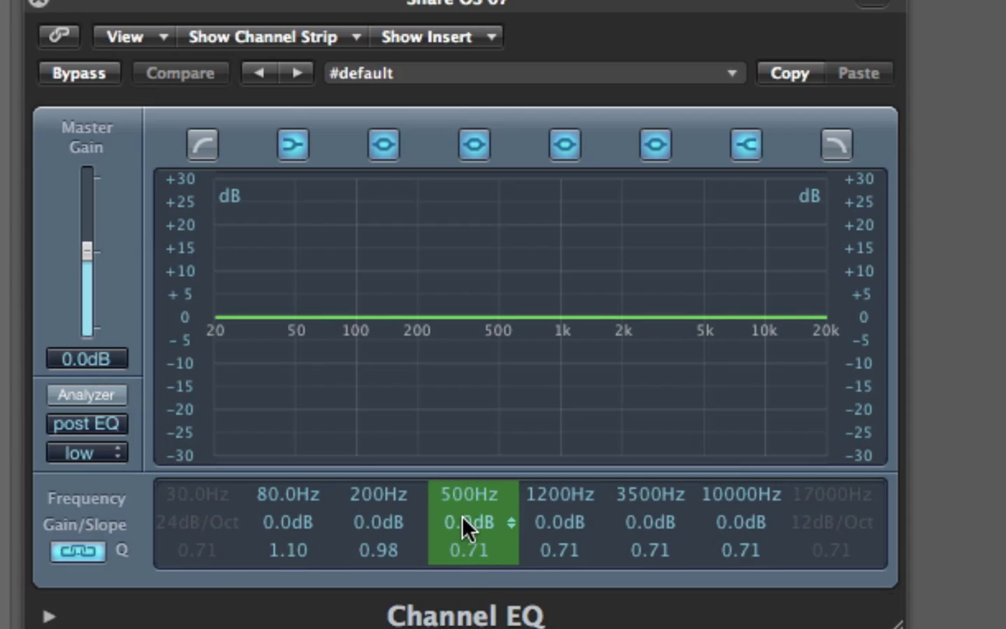
Raise band 4's gain at 740 Hz to +24.0 dB.
mouse_move(467, 523)
mouse_down()
mouse_move(454, 487)
mouse_move(478, 611)
mouse_move(487, 389)
mouse_move(502, 445)
mouse_up()
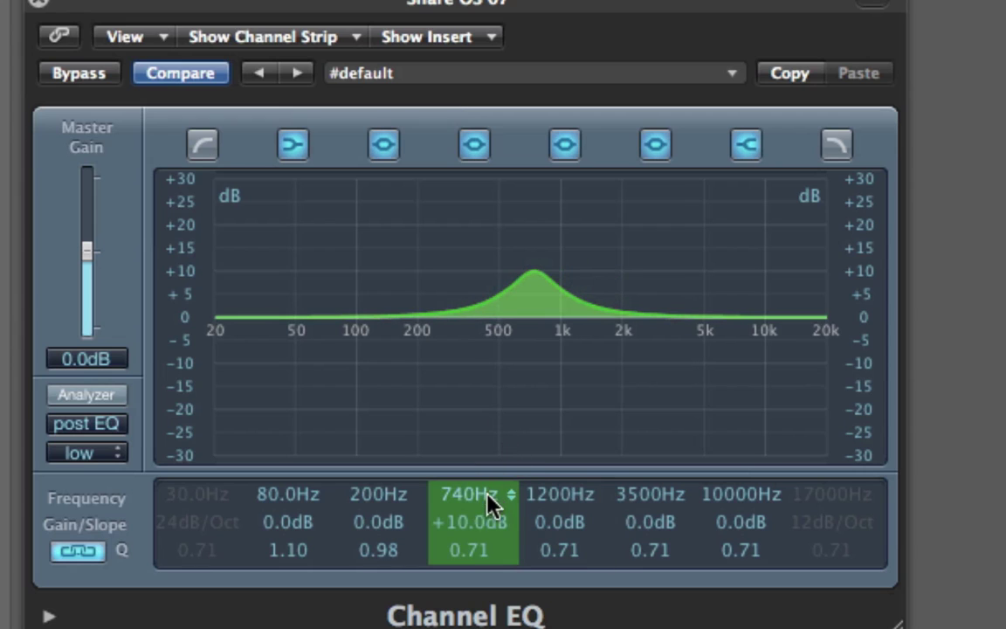
mouse_move(475, 541)
mouse_down()
mouse_move(469, 491)
mouse_move(465, 624)
mouse_move(469, 483)
mouse_move(484, 545)
mouse_move(480, 484)
mouse_up()
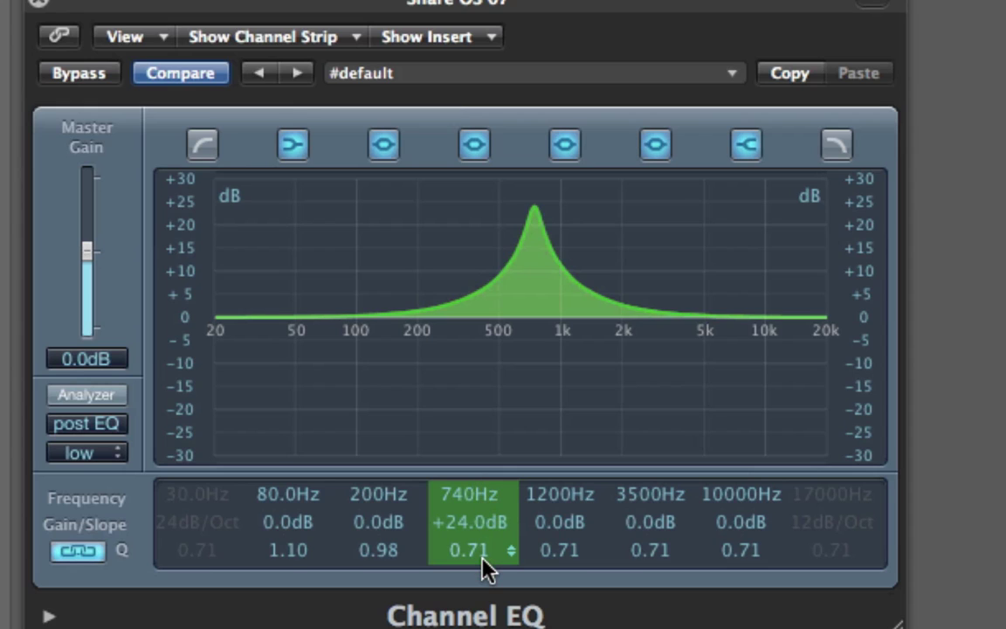
Audition narrower and wider Q on the 740 Hz band, then return its gain to 0.0 dB.
mouse_move(478, 561)
mouse_down()
mouse_move(476, 573)
mouse_move(479, 562)
mouse_up()
drag(480, 559, 476, 468)
drag(467, 547, 467, 628)
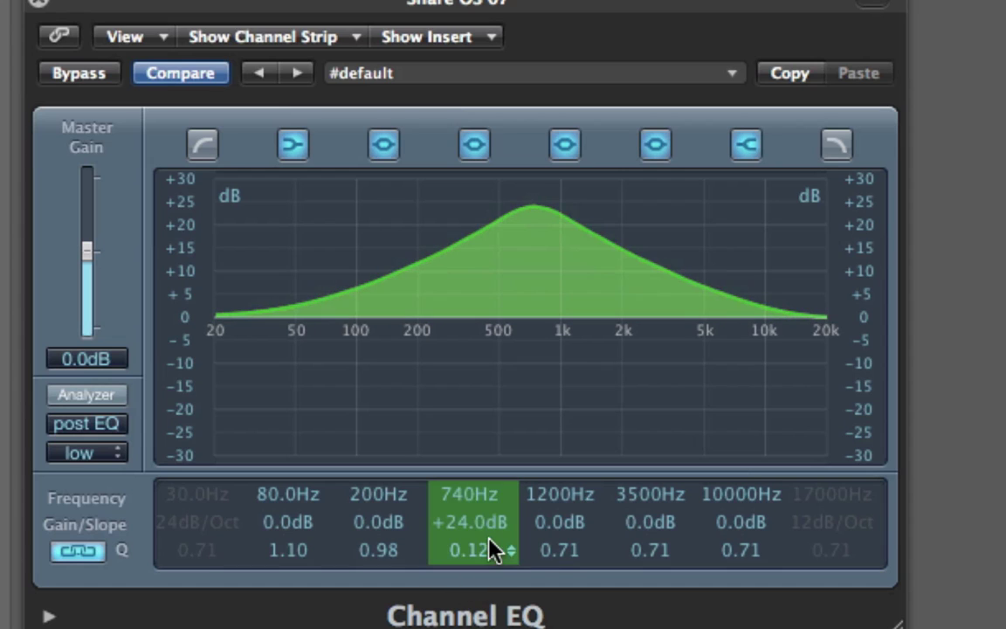
drag(486, 526, 487, 602)
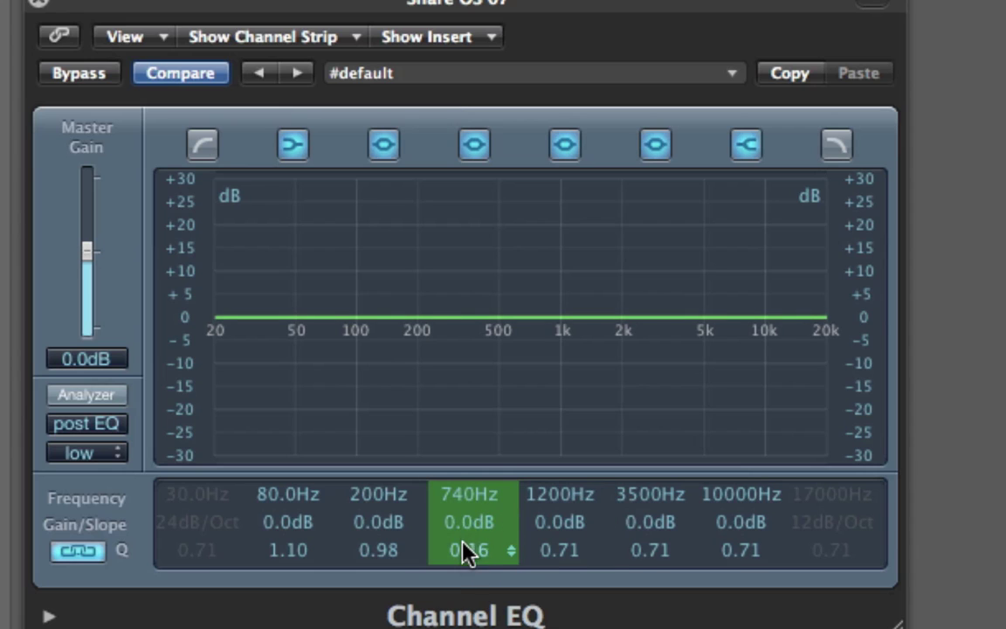
Sweep band 4 through boosts and cuts, ending at 1220 Hz, Q 0.15, gain near 0 dB.
drag(463, 522, 457, 474)
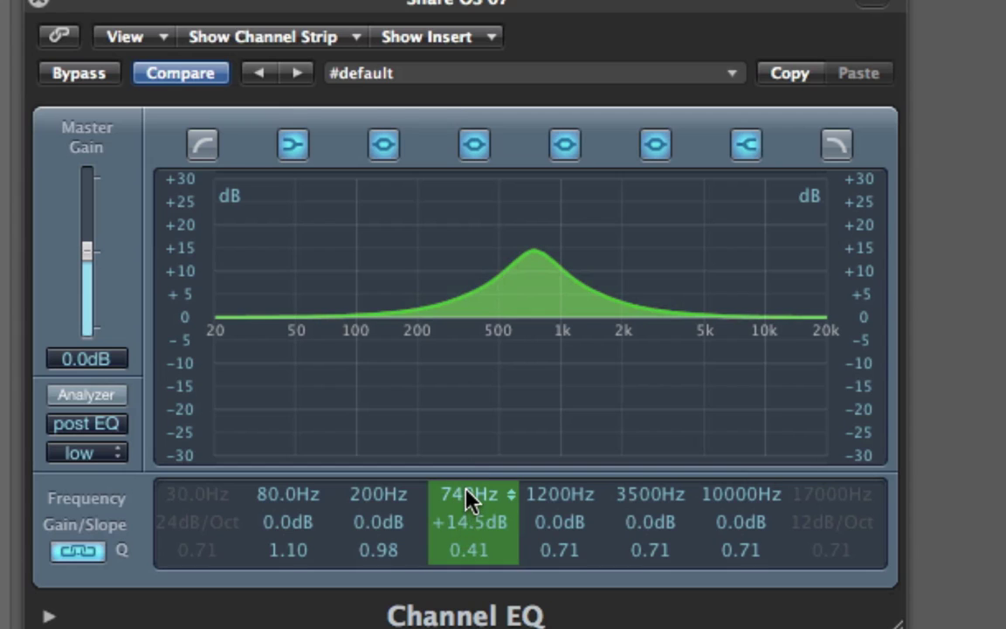
mouse_move(467, 495)
mouse_down()
mouse_move(460, 622)
mouse_move(448, 437)
mouse_up()
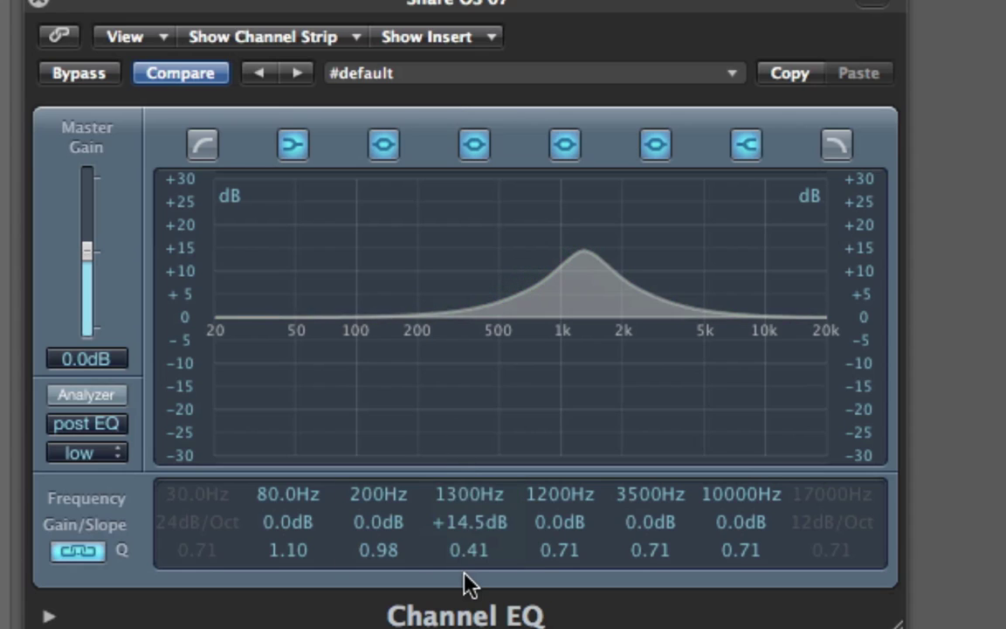
drag(471, 558, 471, 539)
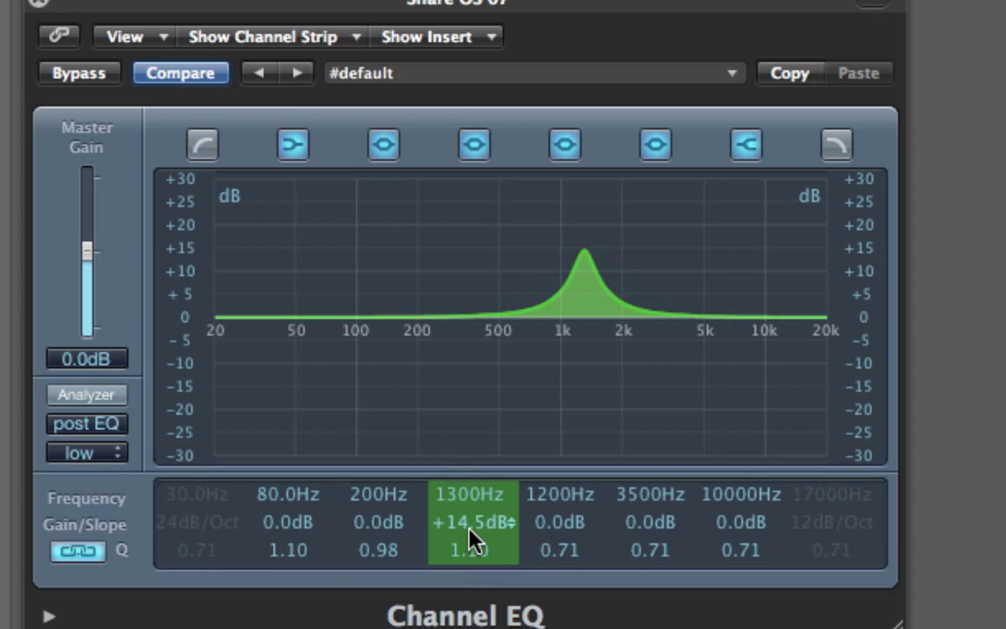
drag(464, 487, 465, 495)
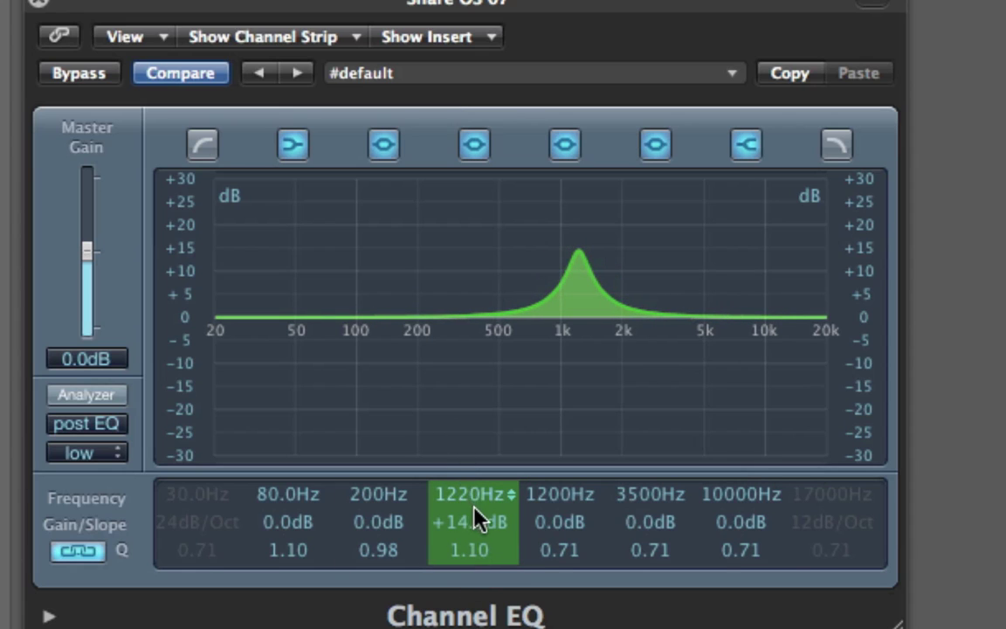
drag(478, 530, 489, 621)
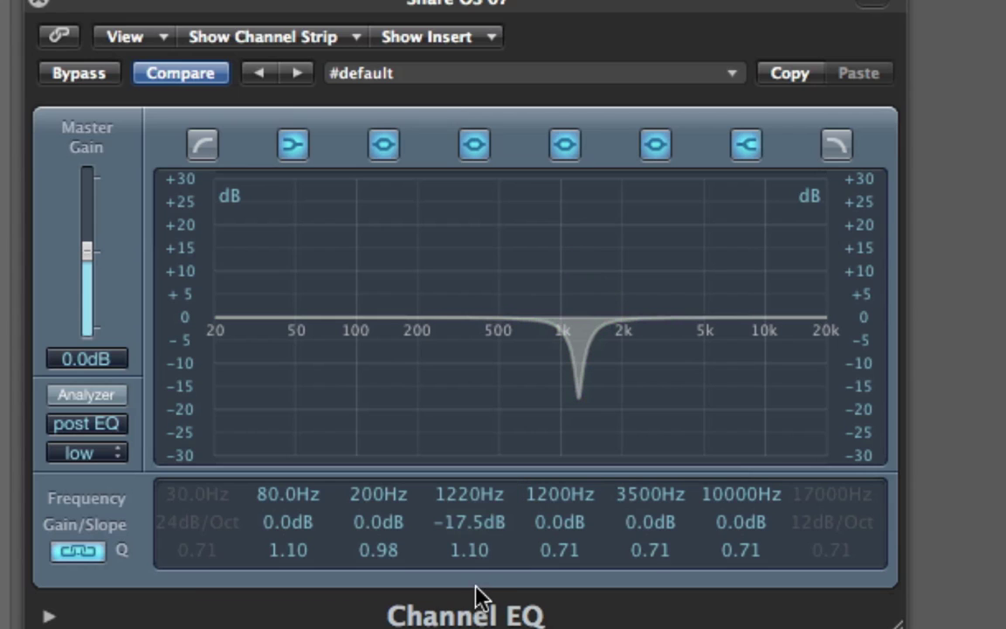
drag(469, 559, 476, 612)
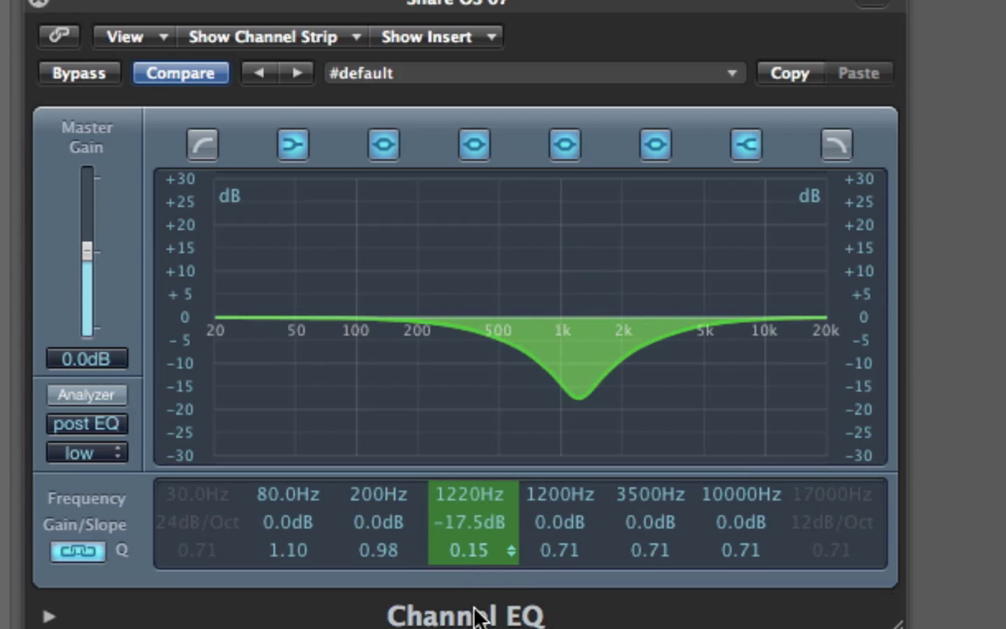
drag(476, 537, 468, 478)
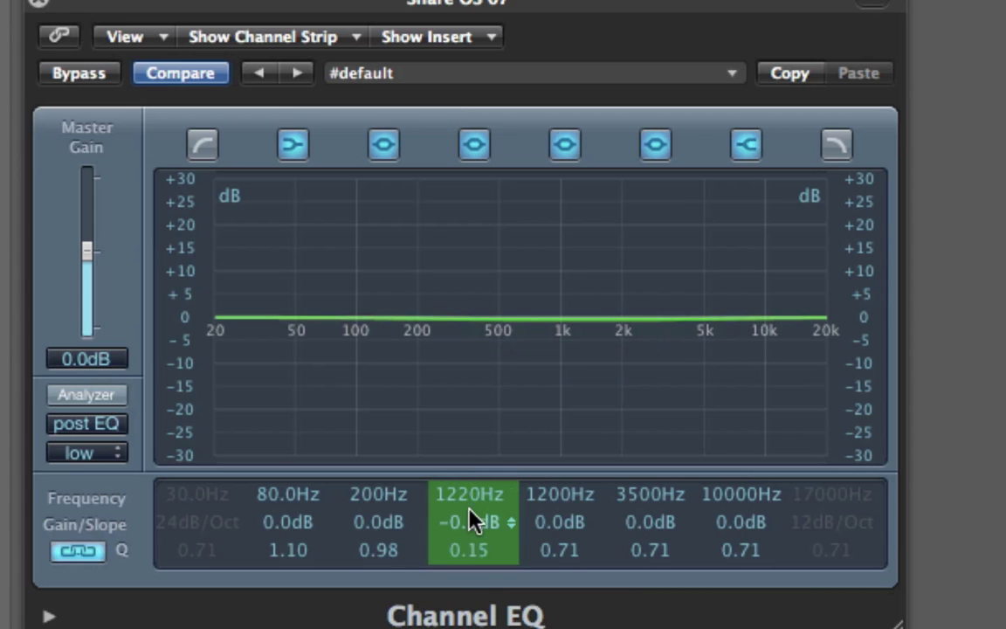
Zero the 1220 Hz band's gain and reset the Channel EQ to its #default flat settings.
drag(473, 526, 473, 520)
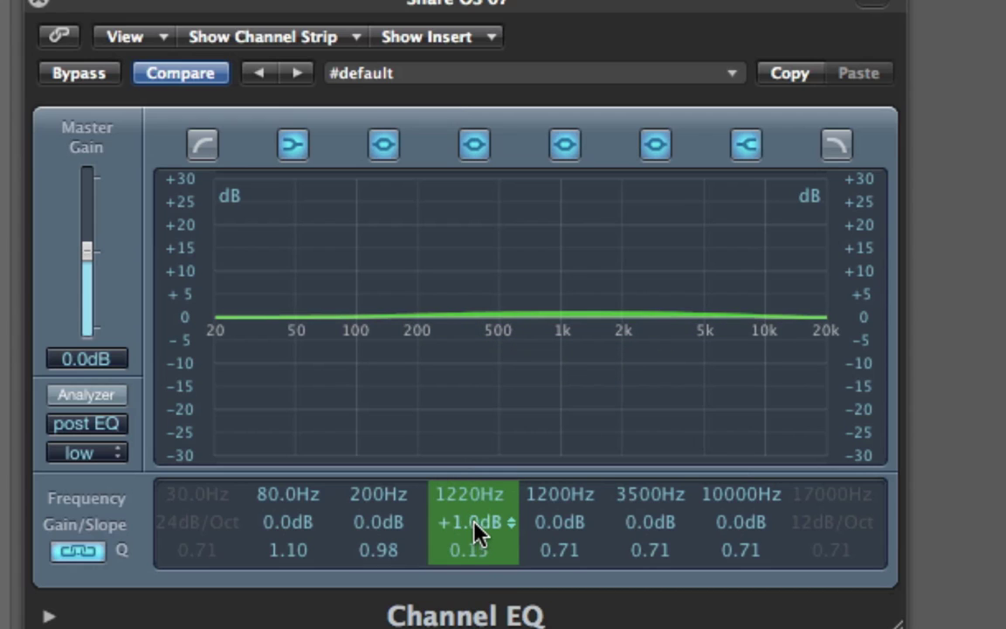
scroll(477, 533, down, 1)
scroll(478, 532, down, 1)
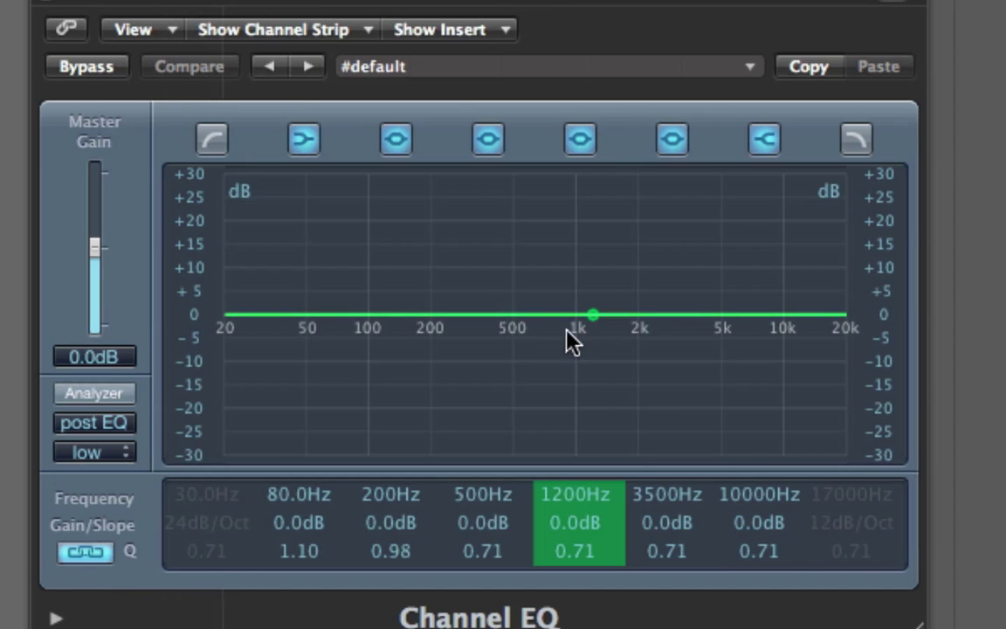
Make a -16.5 dB cut at 710 Hz with Q 1.00, and boost the next band +14.5 dB near 2600 Hz.
mouse_move(574, 330)
mouse_down()
mouse_move(557, 237)
mouse_move(554, 249)
mouse_move(547, 228)
mouse_move(525, 220)
mouse_up()
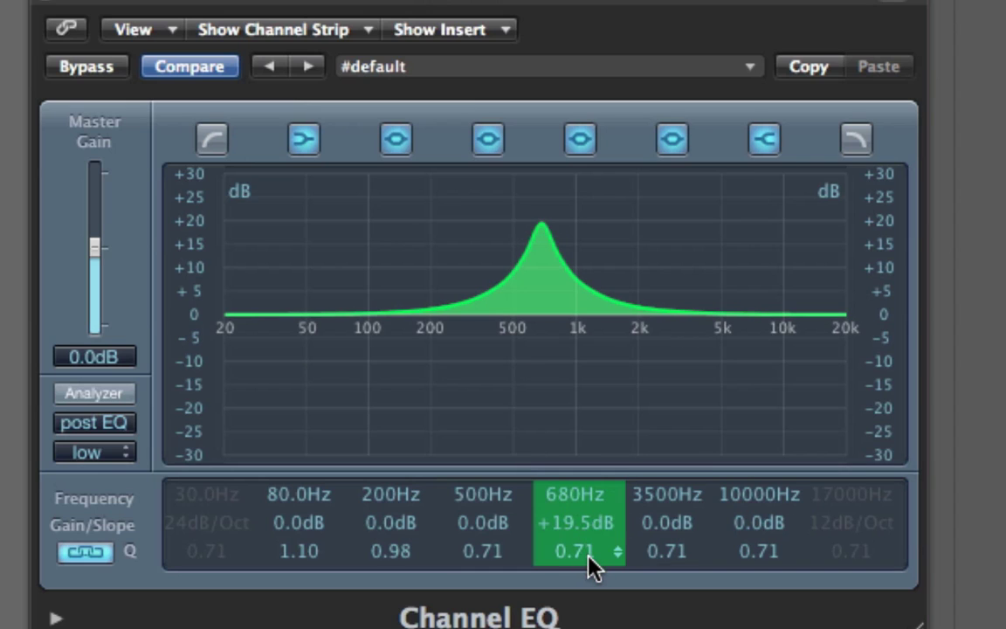
drag(594, 565, 592, 555)
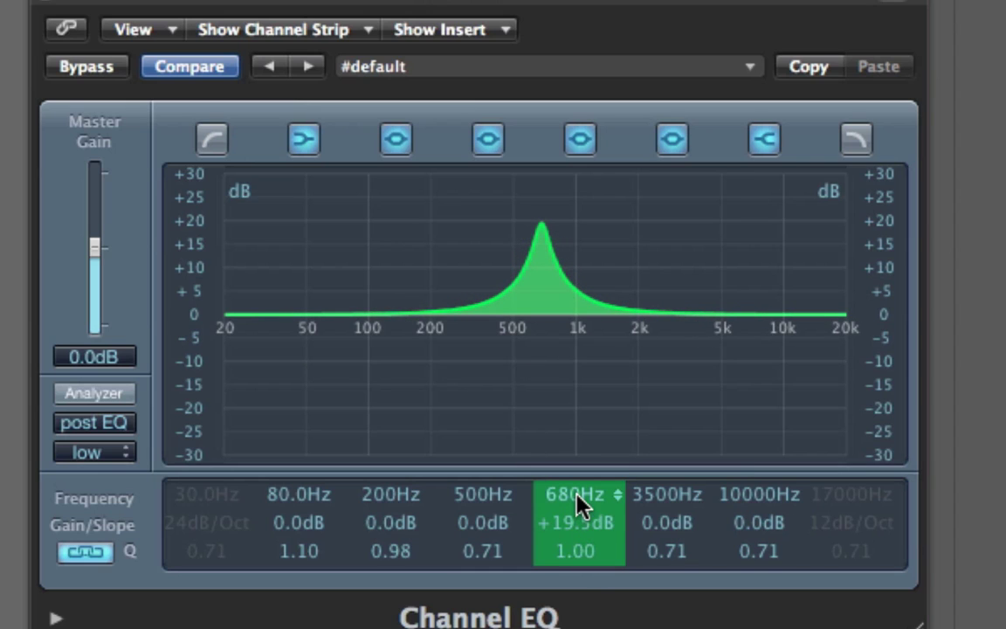
drag(579, 506, 576, 494)
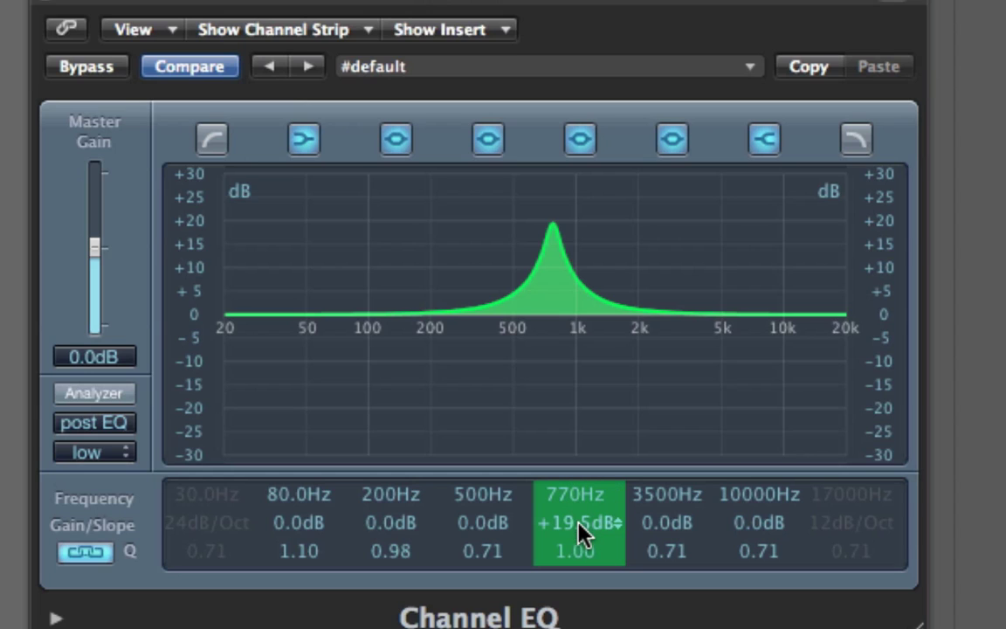
drag(576, 523, 581, 625)
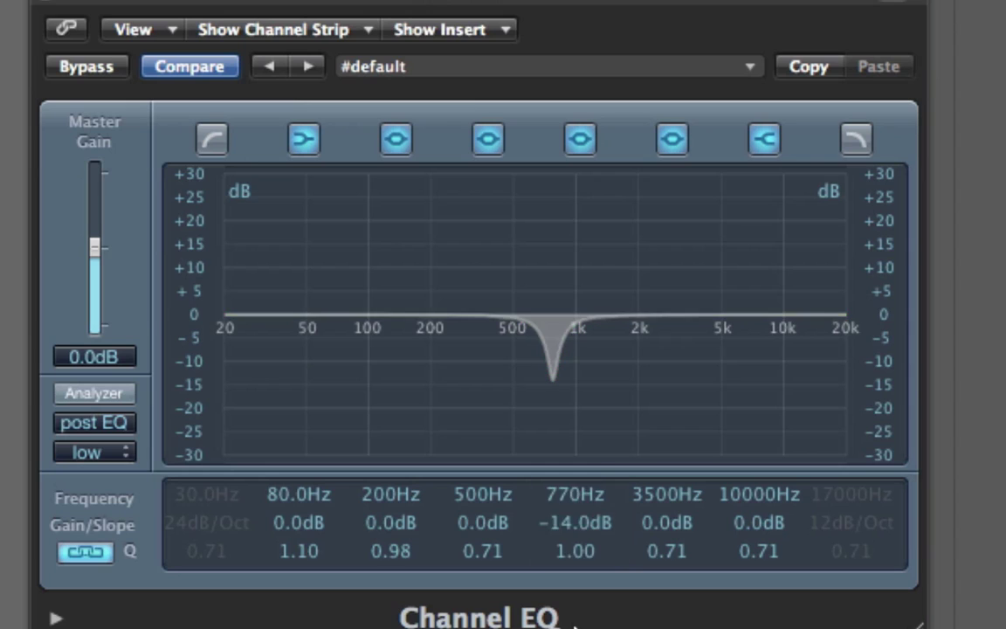
drag(586, 476, 581, 530)
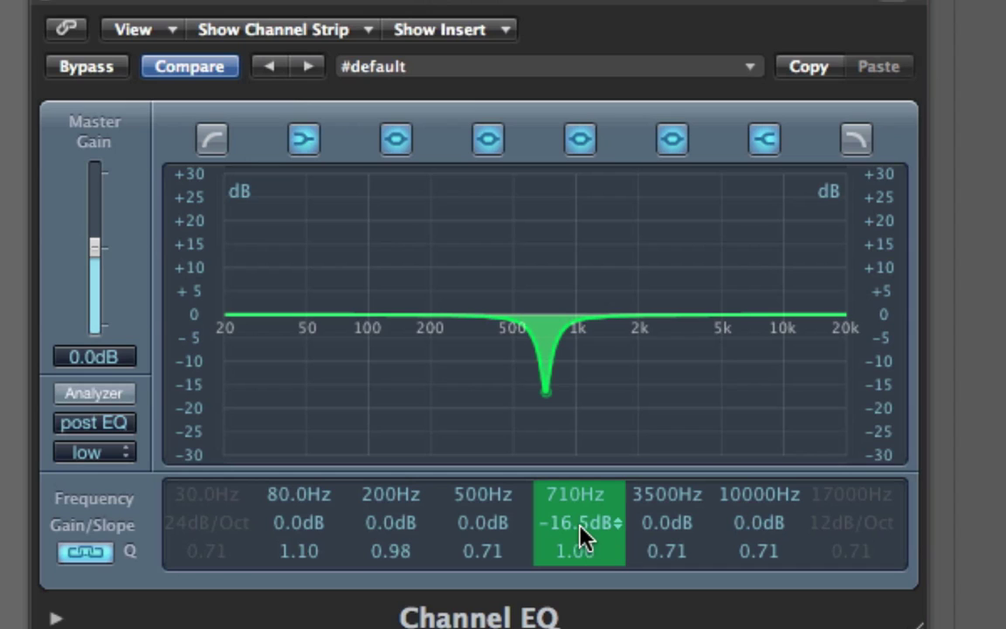
mouse_move(658, 511)
mouse_down()
mouse_move(654, 476)
mouse_move(661, 523)
mouse_move(656, 507)
mouse_move(674, 508)
mouse_up()
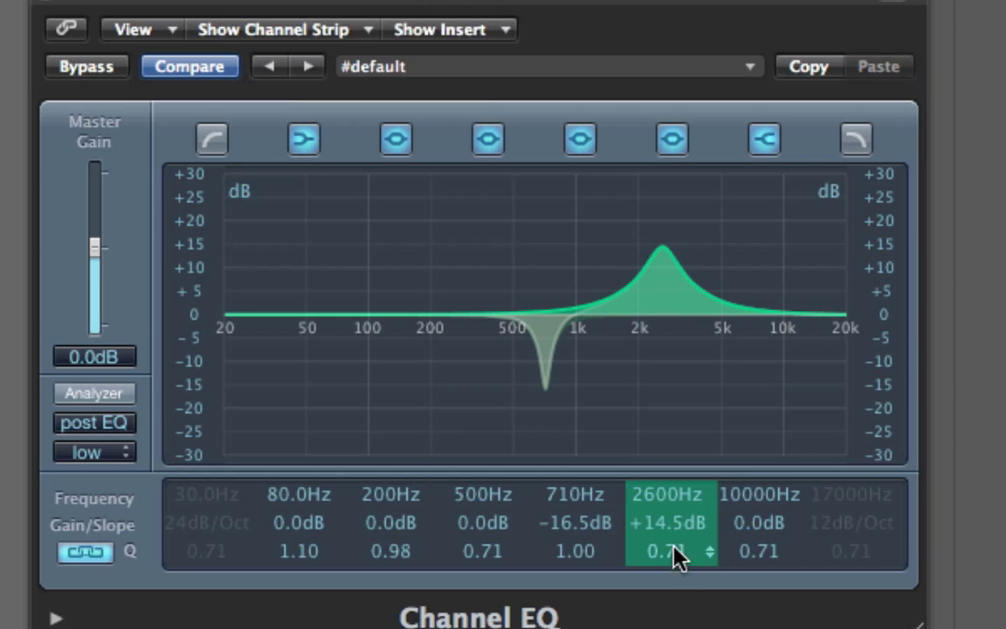
Set the 2600 Hz band to Q 0.98 and gain -15.0 dB.
drag(672, 552, 668, 542)
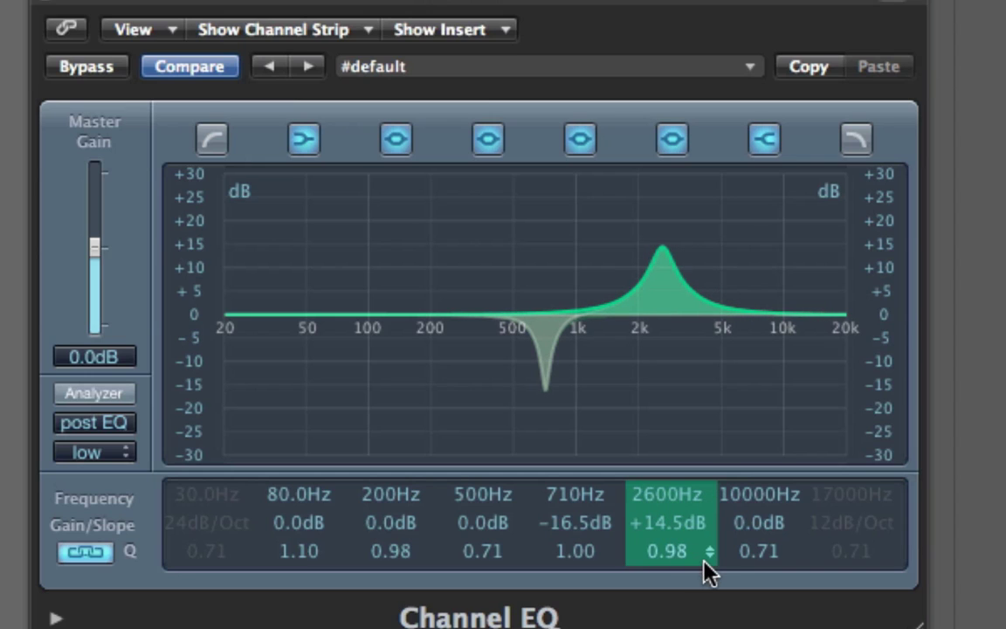
drag(676, 522, 687, 618)
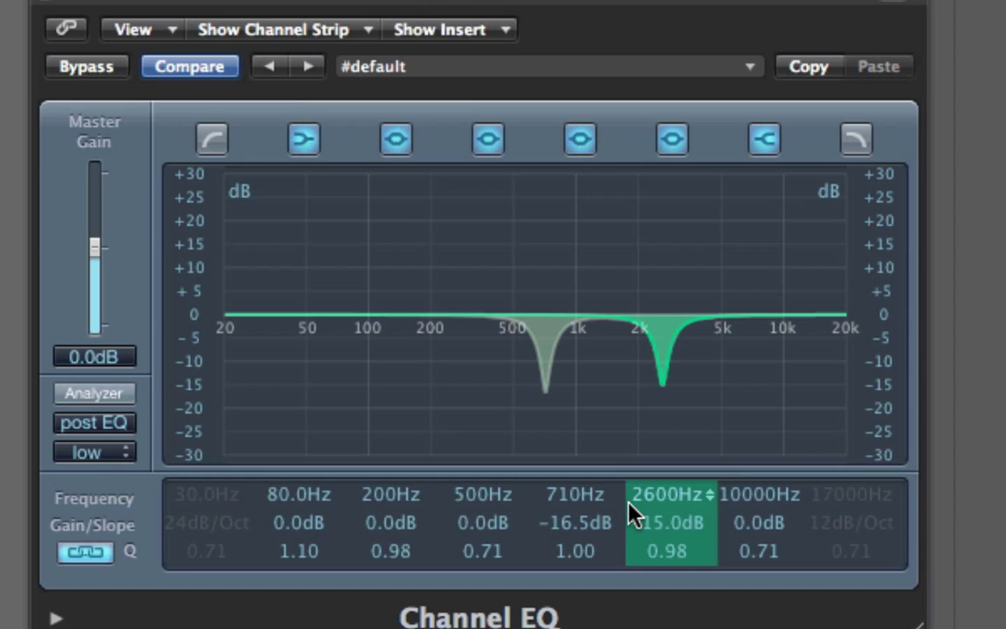
click(190, 70)
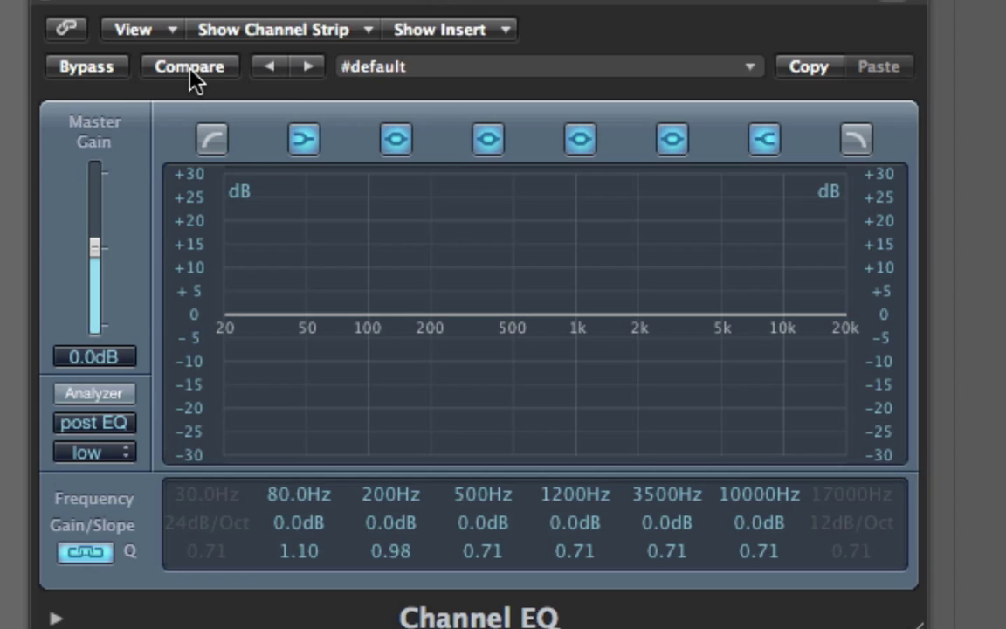
click(192, 73)
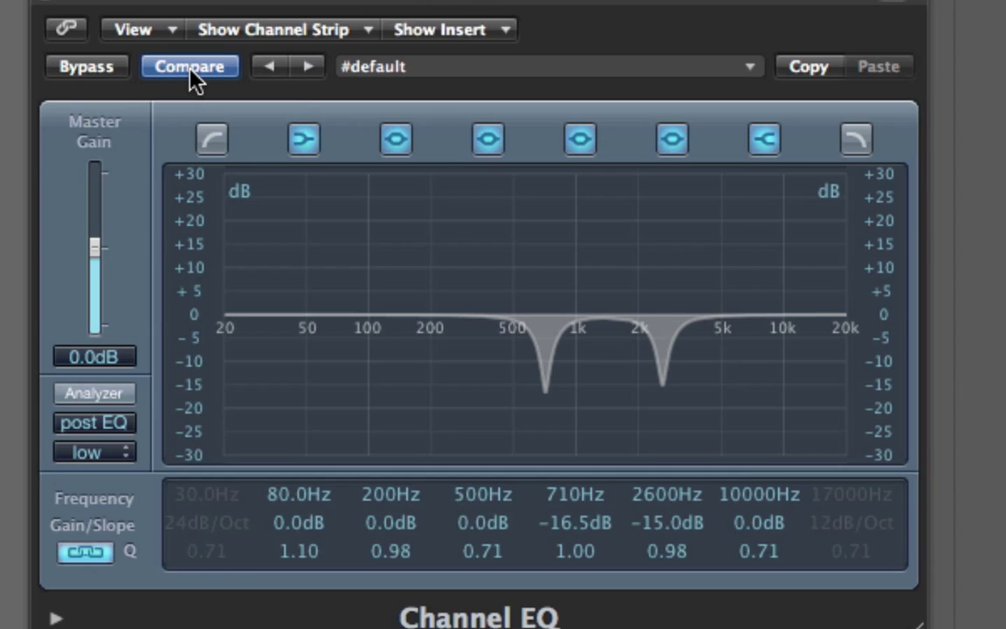